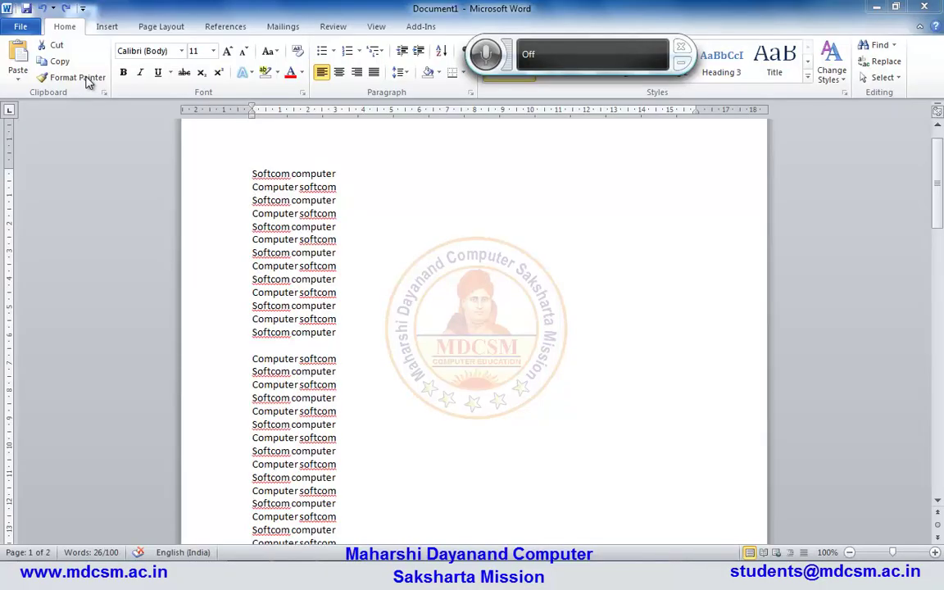
Select the first thirteen-line Softcom block and enlarge its font to 18 pt
{"action": "triple_click", "coordinate": [256, 180]}
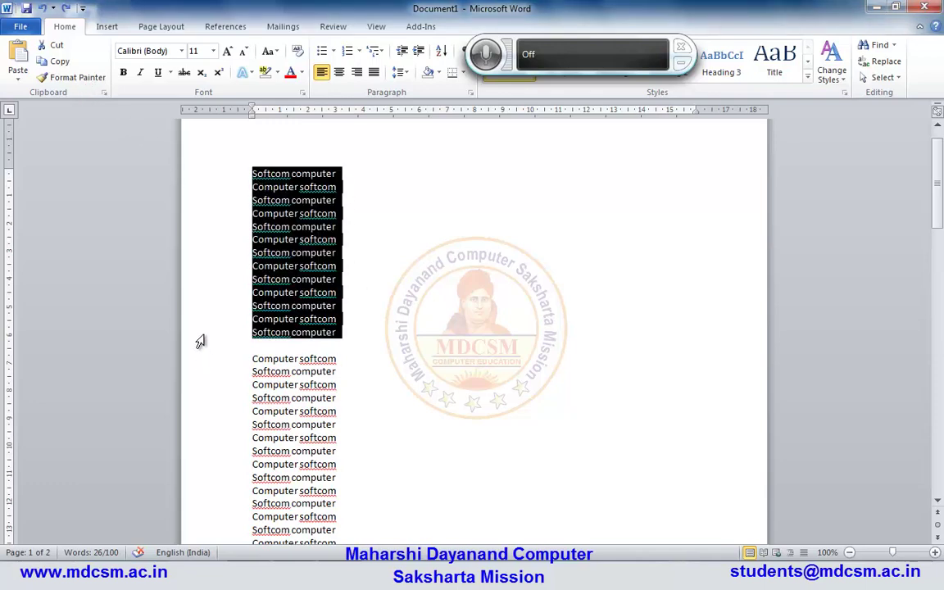
{"action": "left_click", "coordinate": [227, 51]}
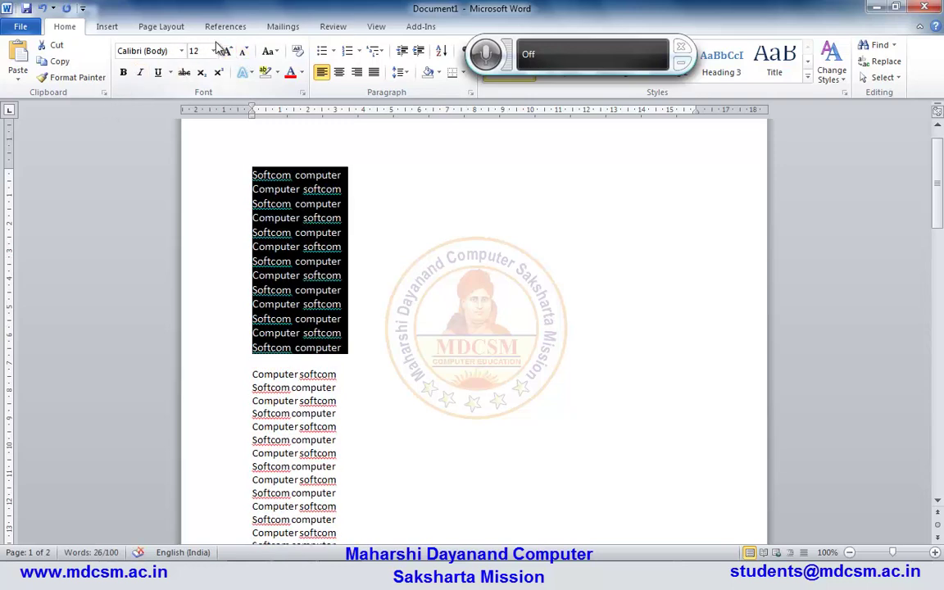
{"action": "left_click", "coordinate": [234, 51]}
{"action": "left_click", "coordinate": [234, 50]}
{"action": "left_click", "coordinate": [234, 51]}
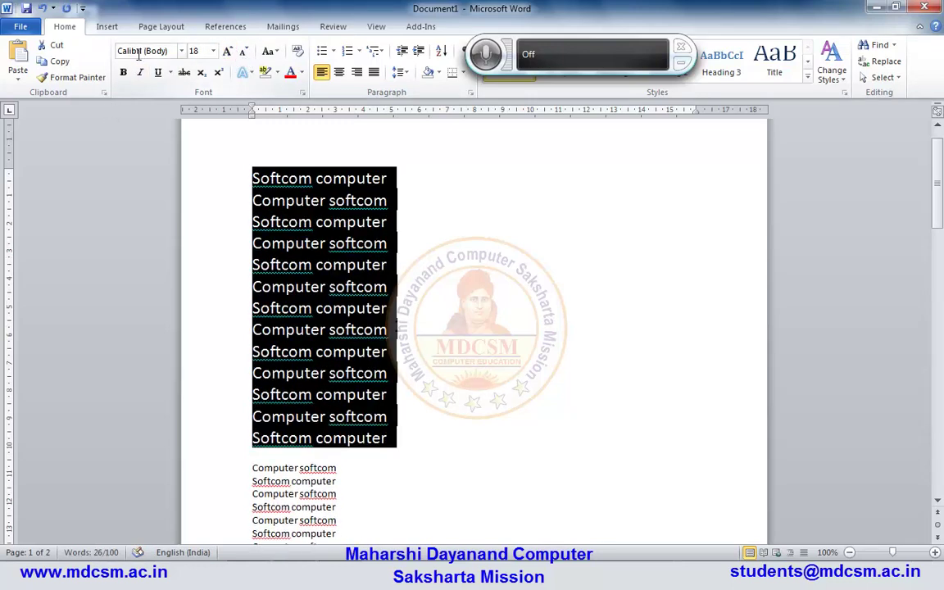
Make the selected block bold, italic and underlined
{"action": "left_click", "coordinate": [123, 72]}
{"action": "left_click", "coordinate": [142, 73]}
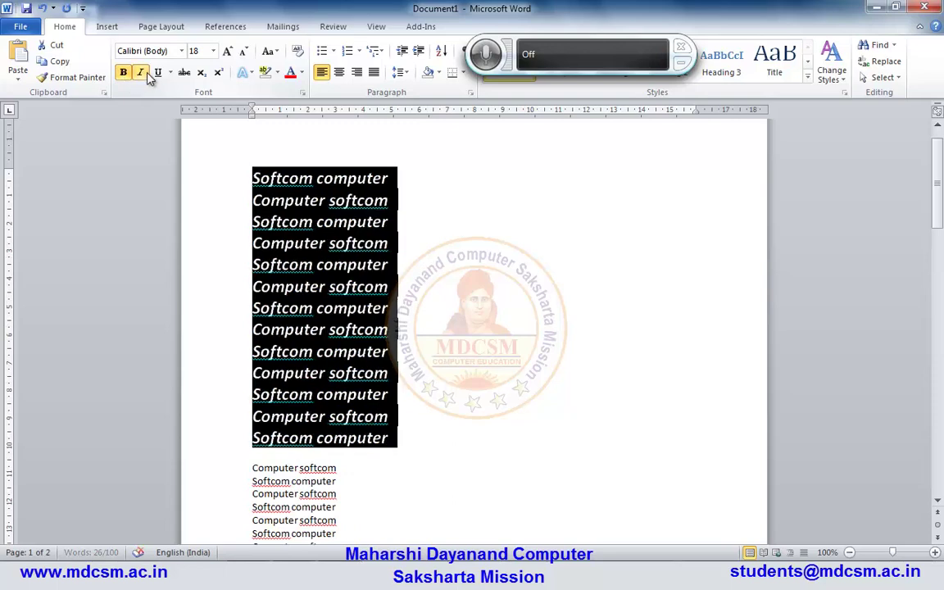
{"action": "left_click", "coordinate": [160, 72]}
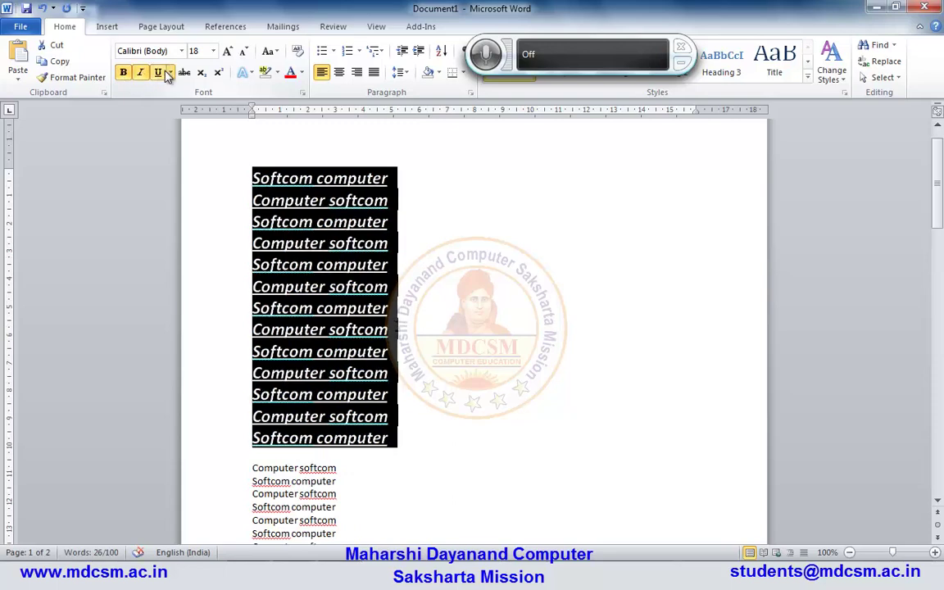
{"action": "scroll", "coordinate": [326, 204], "scroll_direction": "down", "scroll_amount": 2}
{"action": "scroll", "coordinate": [320, 213], "scroll_direction": "down", "scroll_amount": 2}
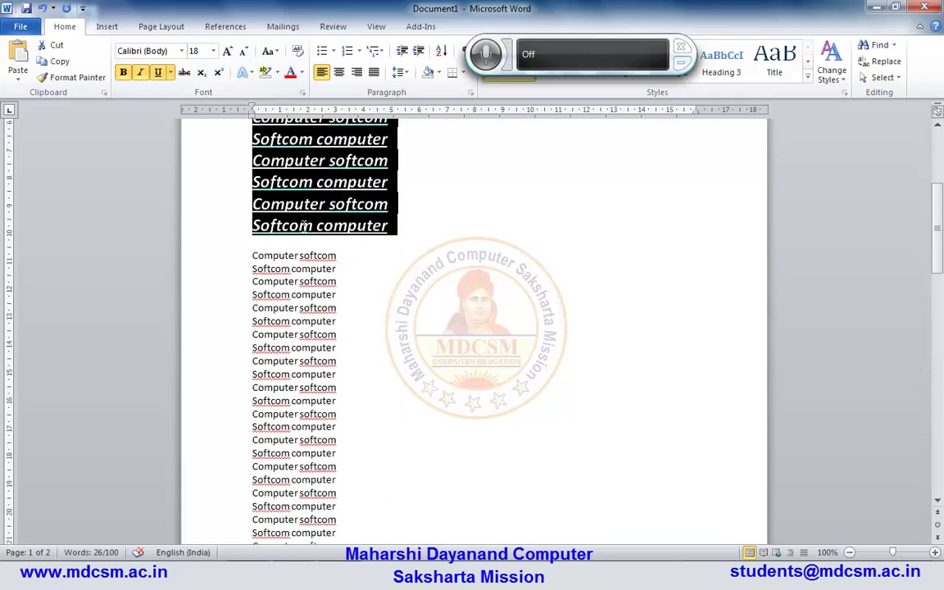
{"action": "scroll", "coordinate": [303, 227], "scroll_direction": "down", "scroll_amount": 1}
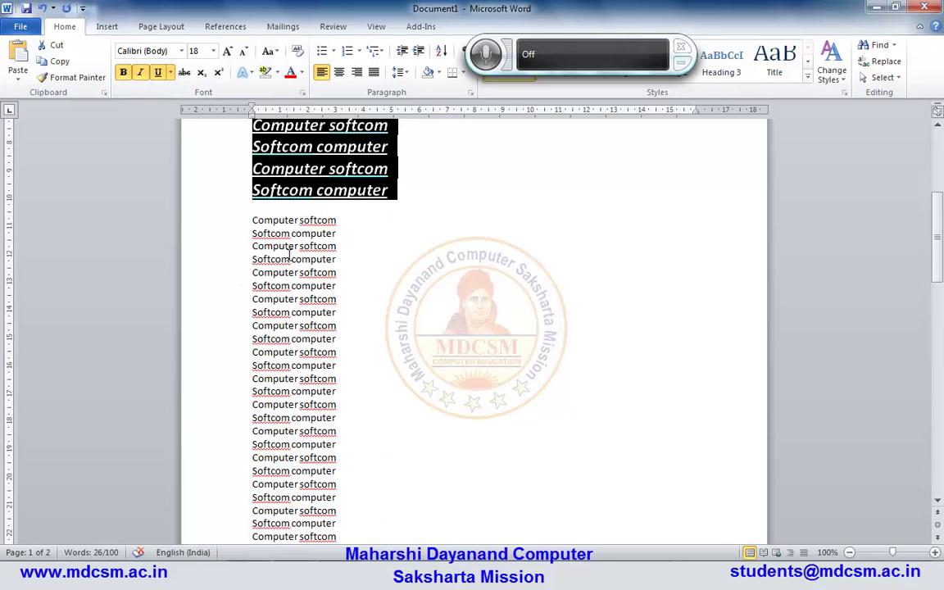
{"action": "scroll", "coordinate": [286, 183], "scroll_direction": "up", "scroll_amount": 1}
{"action": "scroll", "coordinate": [286, 184], "scroll_direction": "up", "scroll_amount": 4}
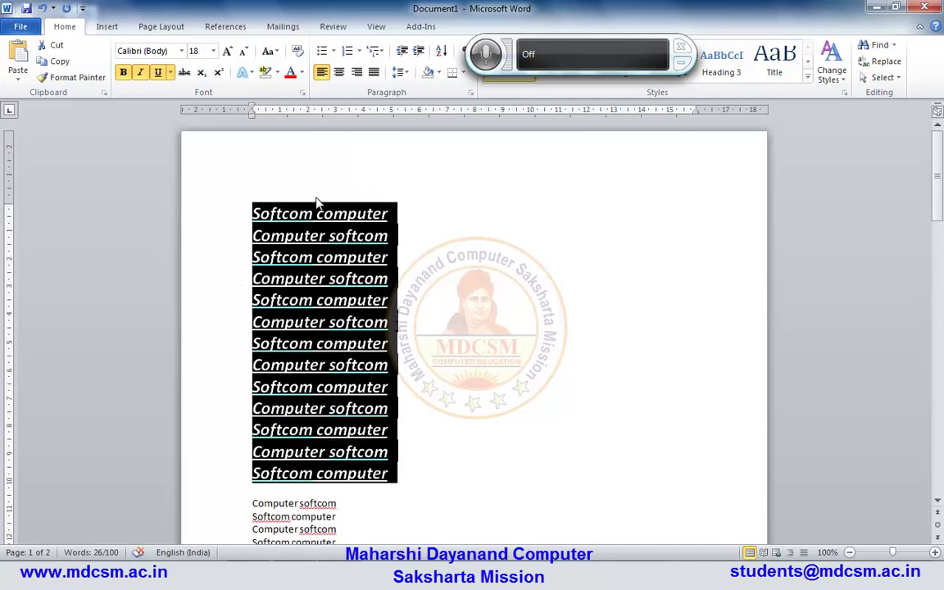
Copy the first block's formatting onto the second block with Format Painter
{"action": "left_click", "coordinate": [71, 79]}
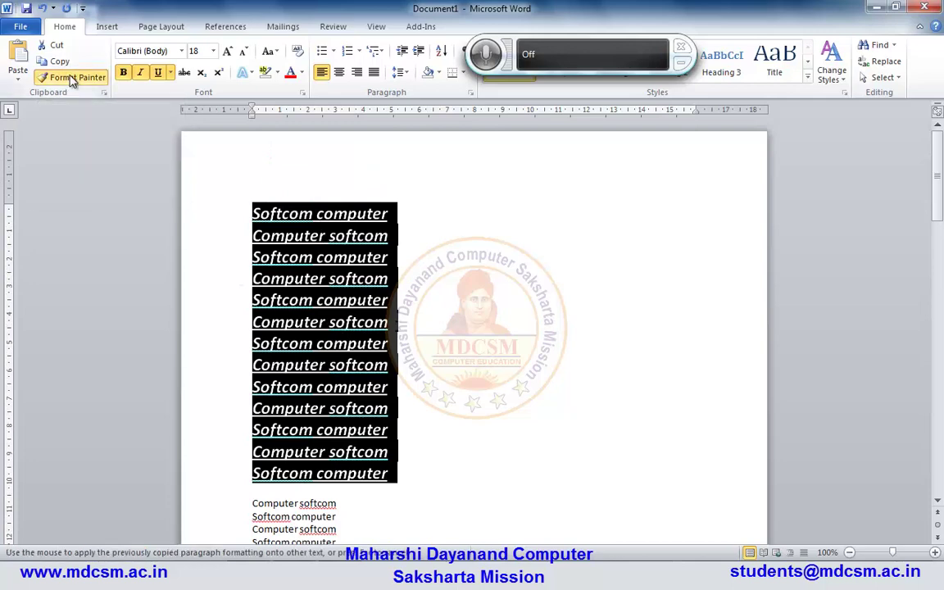
{"action": "scroll", "coordinate": [323, 303], "scroll_direction": "down", "scroll_amount": 3}
{"action": "scroll", "coordinate": [325, 301], "scroll_direction": "down", "scroll_amount": 2}
{"action": "scroll", "coordinate": [325, 301], "scroll_direction": "down", "scroll_amount": 3}
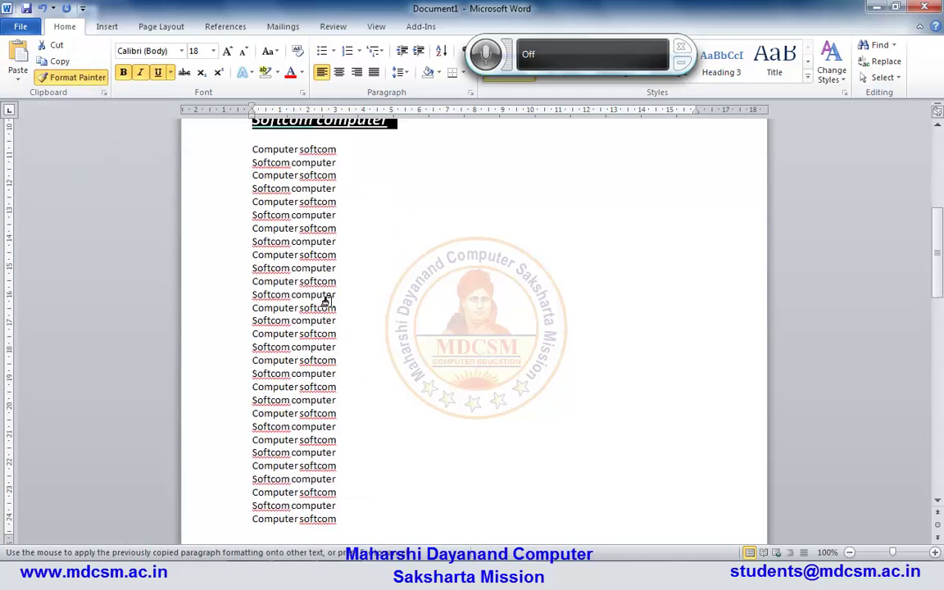
{"action": "mouse_move", "coordinate": [246, 149]}
{"action": "left_mouse_down"}
{"action": "mouse_move", "coordinate": [312, 244]}
{"action": "mouse_move", "coordinate": [393, 522]}
{"action": "left_mouse_up"}
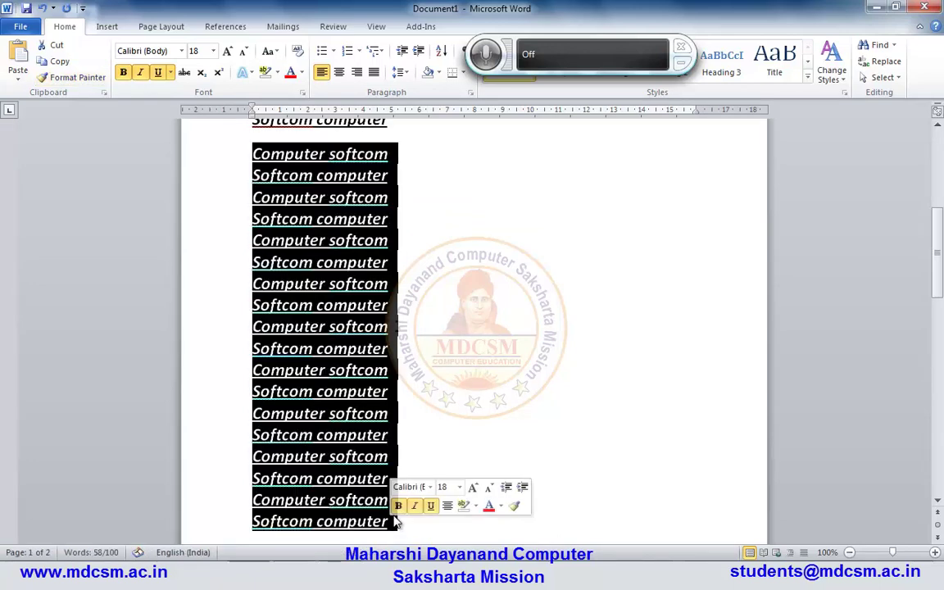
Scroll through the document to check both blocks now match
{"action": "scroll", "coordinate": [368, 422], "scroll_direction": "up", "scroll_amount": 1}
{"action": "scroll", "coordinate": [366, 422], "scroll_direction": "up", "scroll_amount": 2}
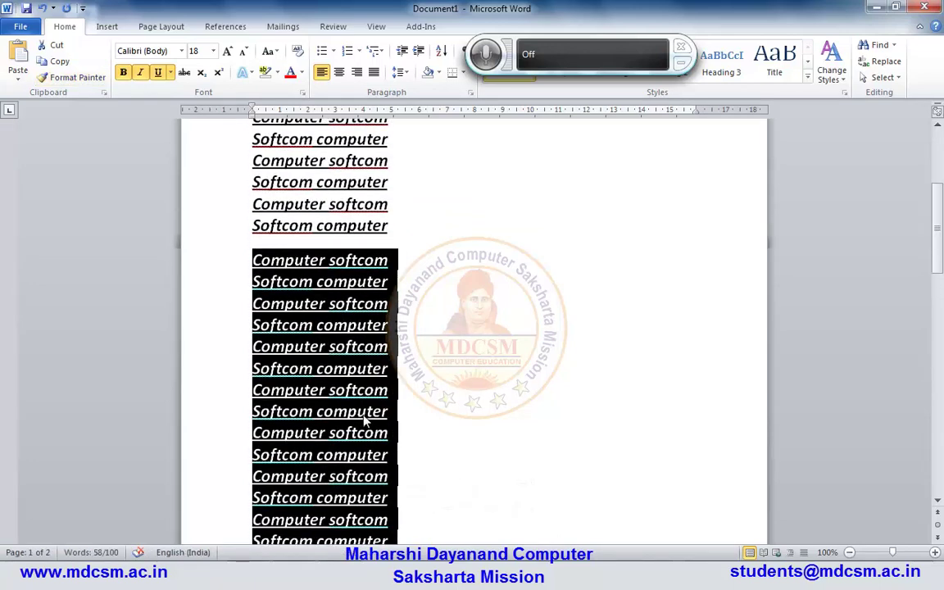
{"action": "scroll", "coordinate": [366, 420], "scroll_direction": "up", "scroll_amount": 1}
{"action": "scroll", "coordinate": [366, 420], "scroll_direction": "up", "scroll_amount": 3}
{"action": "scroll", "coordinate": [361, 410], "scroll_direction": "down", "scroll_amount": 2}
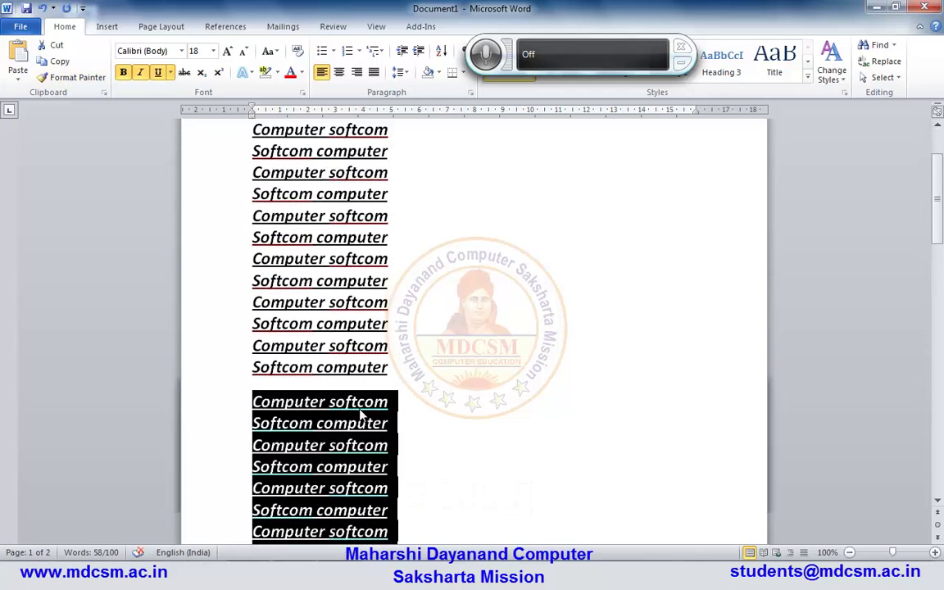
{"action": "scroll", "coordinate": [362, 410], "scroll_direction": "down", "scroll_amount": 3}
{"action": "scroll", "coordinate": [358, 405], "scroll_direction": "down", "scroll_amount": 2}
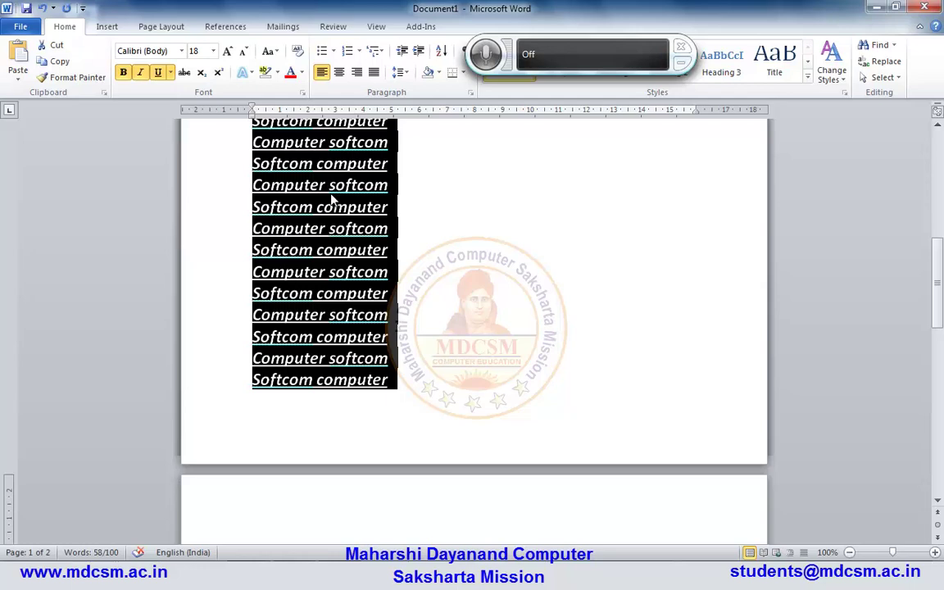
{"action": "scroll", "coordinate": [331, 200], "scroll_direction": "up", "scroll_amount": 3}
{"action": "scroll", "coordinate": [348, 194], "scroll_direction": "up", "scroll_amount": 3}
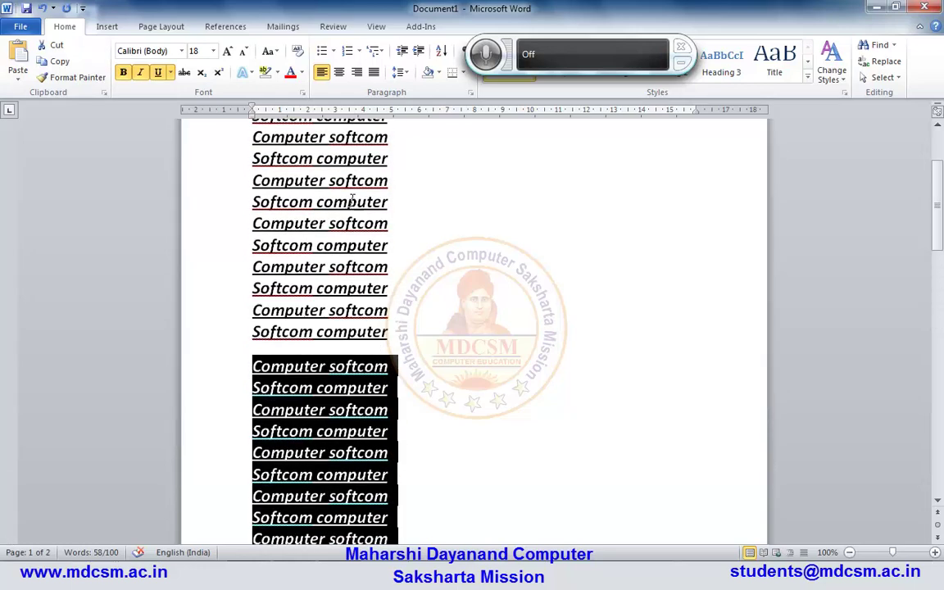
{"action": "scroll", "coordinate": [353, 199], "scroll_direction": "up", "scroll_amount": 3}
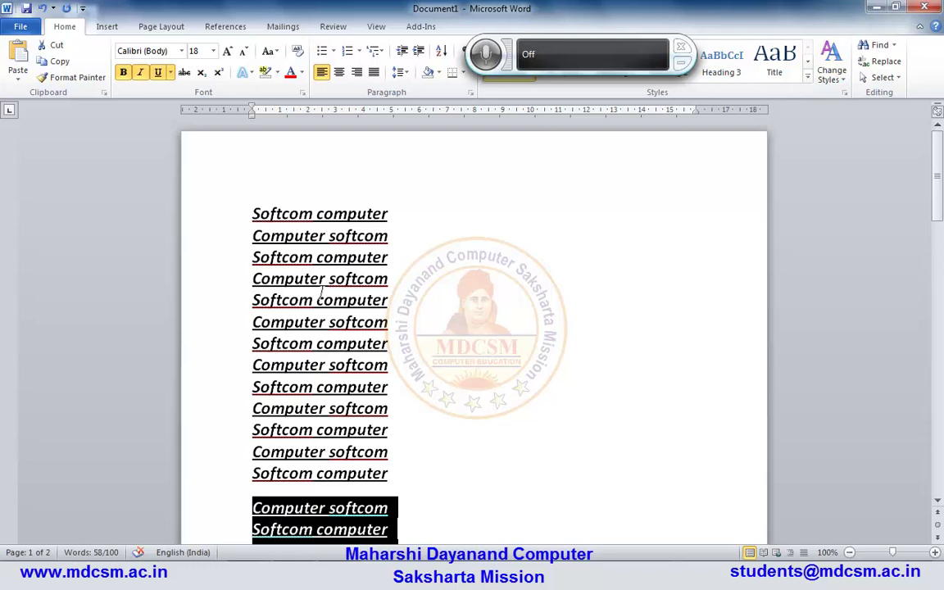
Deselect the text and search 'softcom' in the Navigation pane, highlighting 50 matches
{"action": "left_click", "coordinate": [392, 279]}
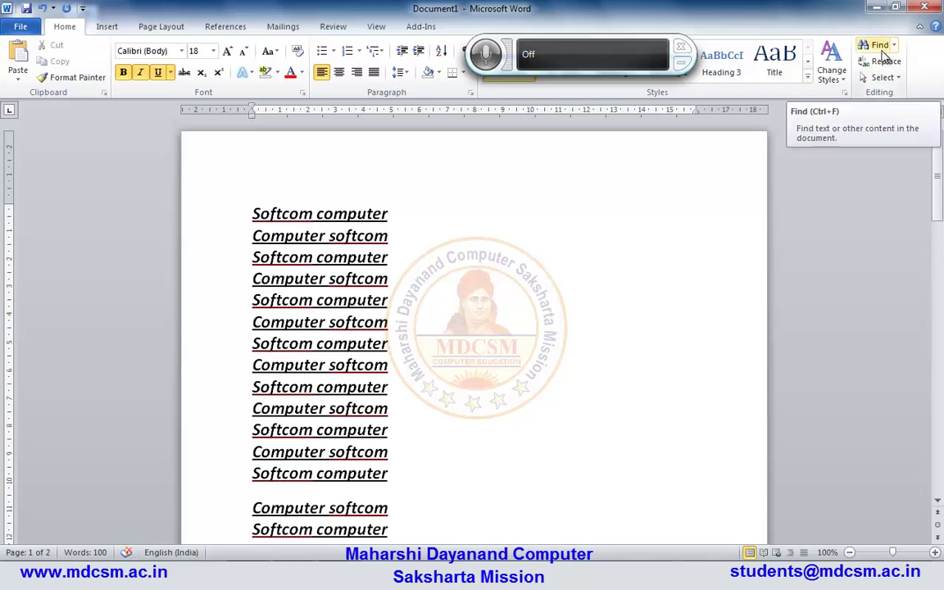
{"action": "left_click", "coordinate": [879, 45]}
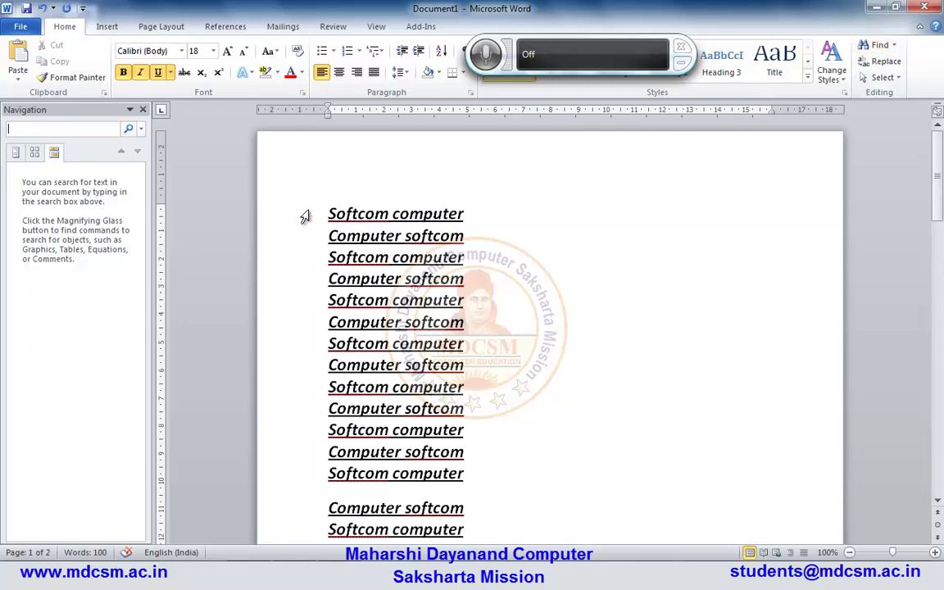
{"action": "type", "text": "softcom"}
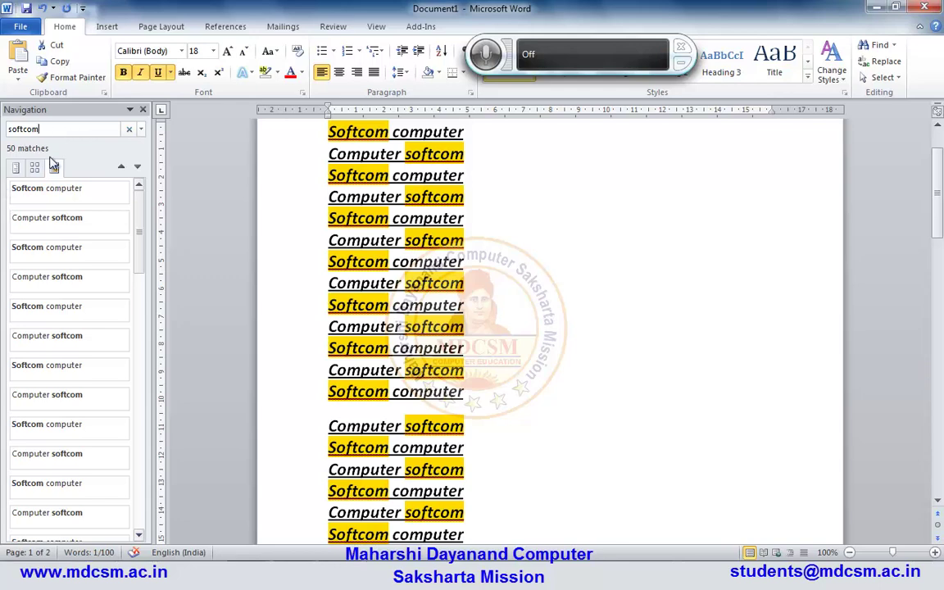
Set up Replace with Softcom to find and 'moniter' as the replacement, dismissing the colour-scheme warning
{"action": "left_click", "coordinate": [885, 63]}
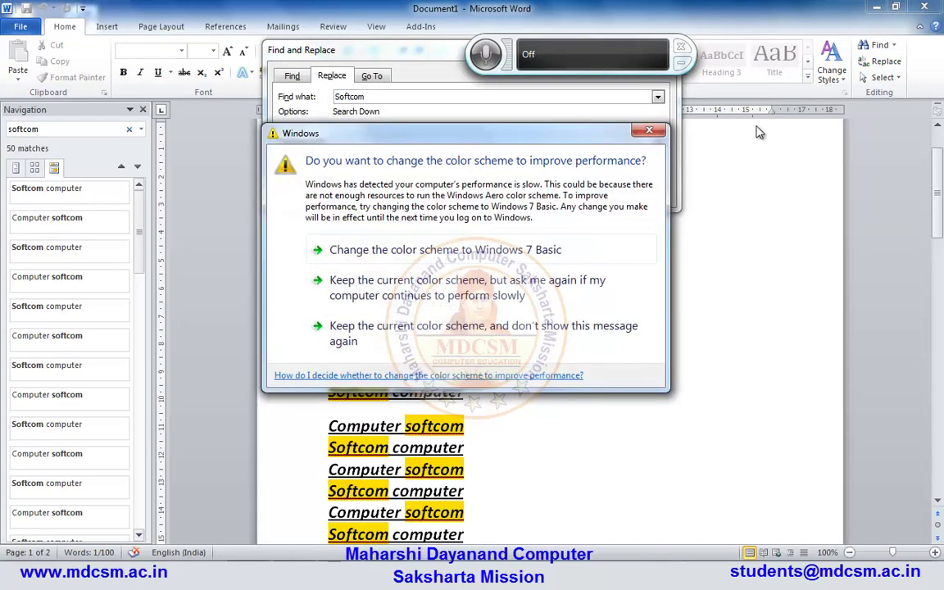
{"action": "left_click", "coordinate": [652, 133]}
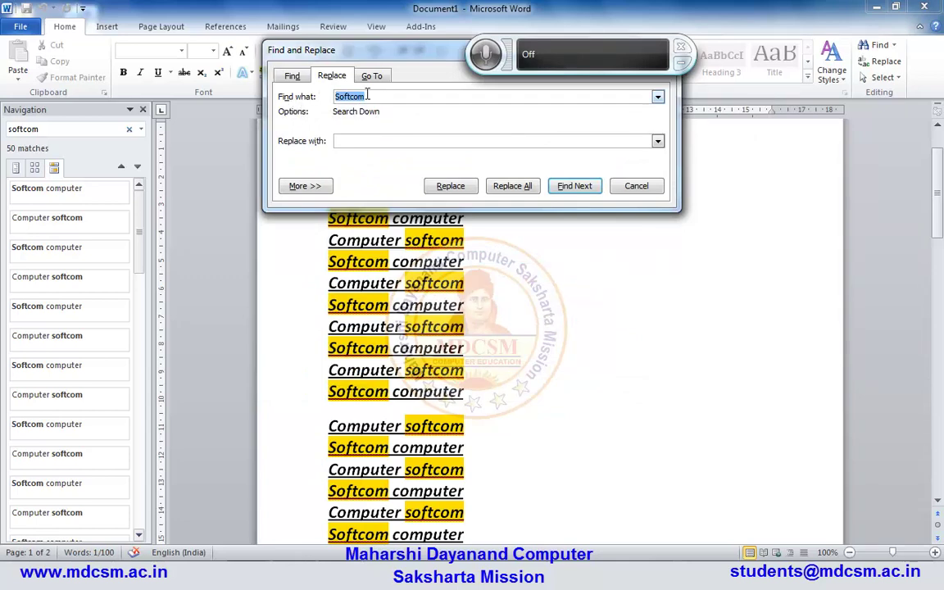
{"action": "left_click", "coordinate": [353, 141]}
{"action": "type", "text": "moniter"}
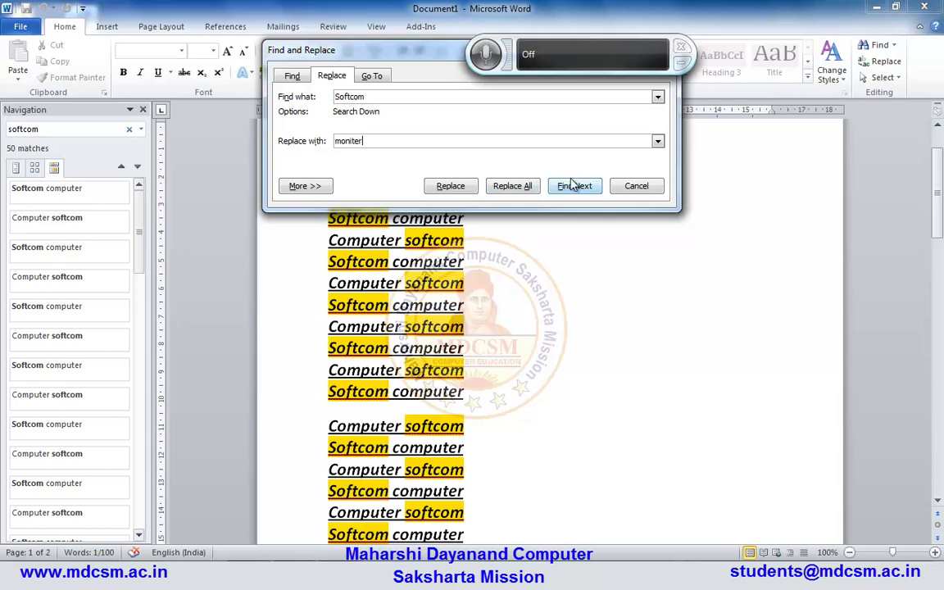
Replace Softcom with moniter one at a time, then Replace All continuing from the start
{"action": "left_click", "coordinate": [433, 184]}
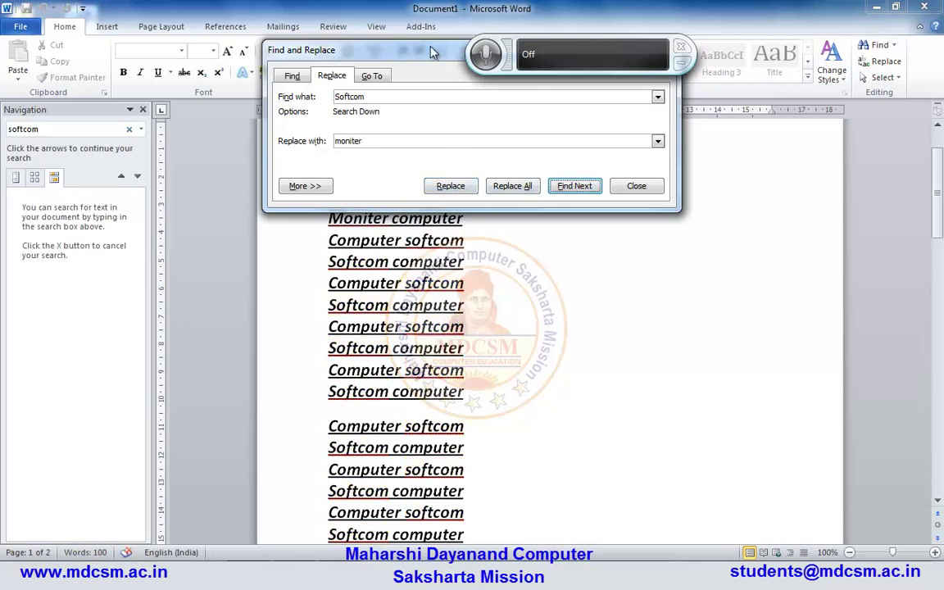
{"action": "left_click_drag", "start_coordinate": [386, 45], "coordinate": [513, 80]}
{"action": "left_click_drag", "start_coordinate": [607, 102], "coordinate": [685, 164]}
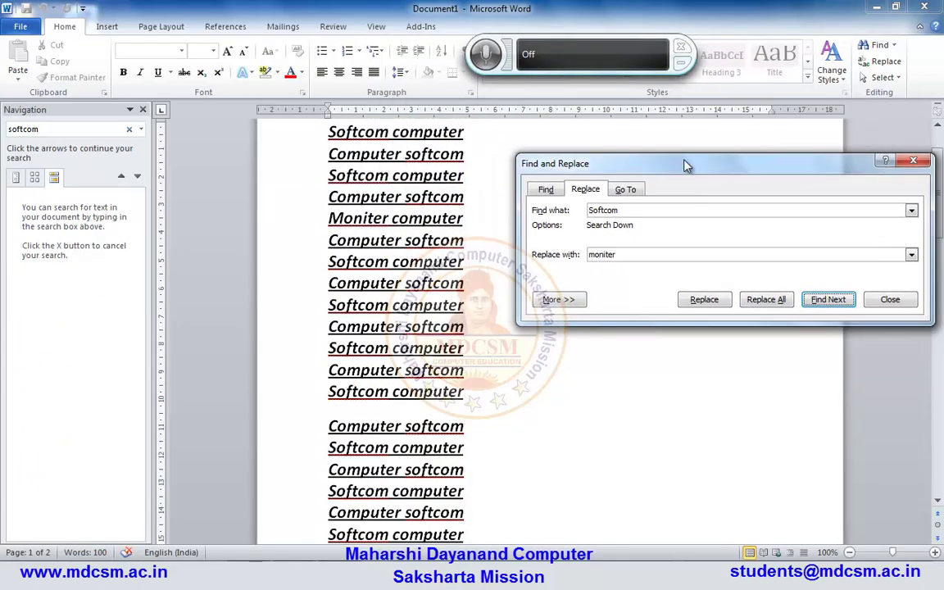
{"action": "left_click", "coordinate": [705, 300]}
{"action": "left_click", "coordinate": [704, 300]}
{"action": "left_click", "coordinate": [704, 300]}
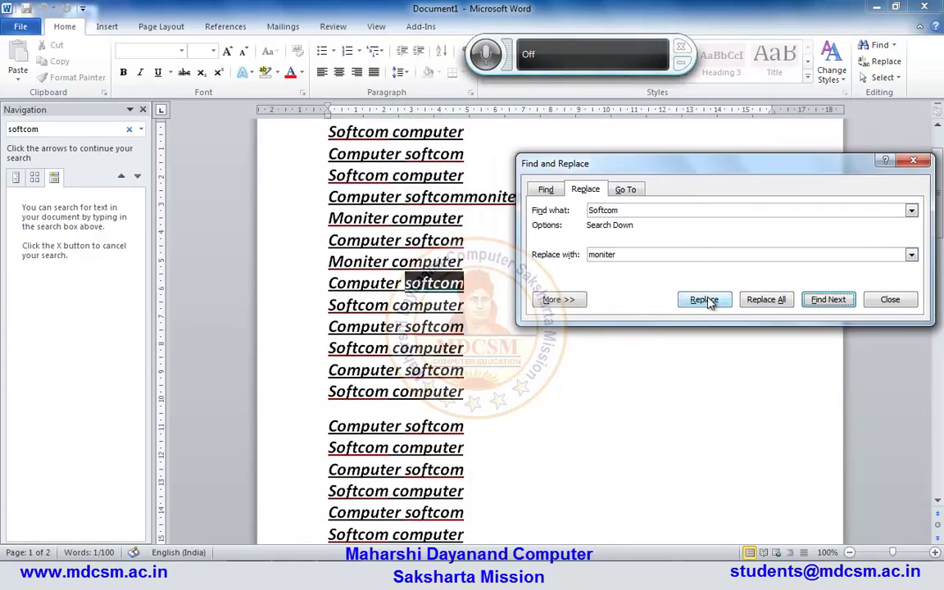
{"action": "left_click", "coordinate": [705, 300]}
{"action": "left_click", "coordinate": [705, 299]}
{"action": "left_click", "coordinate": [705, 300]}
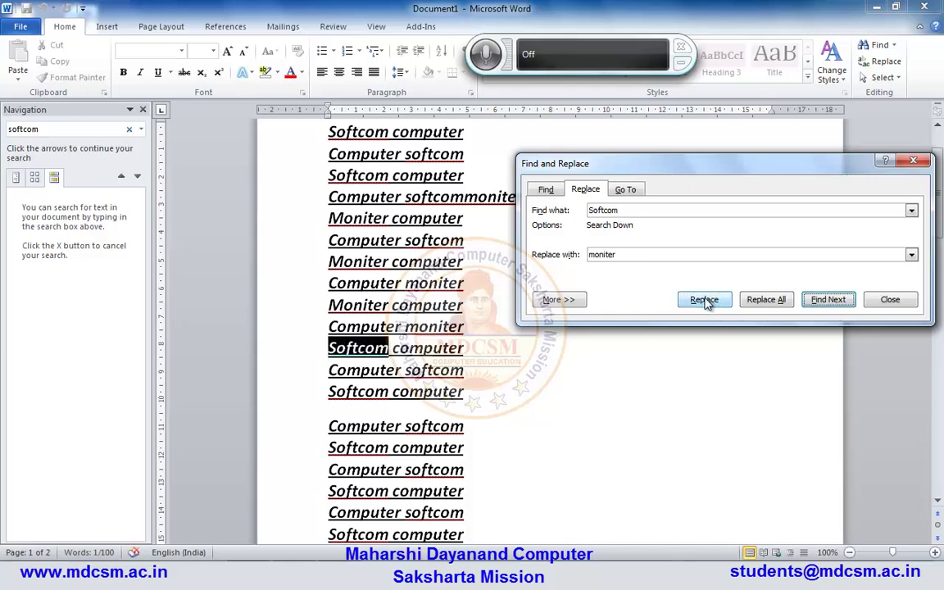
{"action": "left_click", "coordinate": [766, 300]}
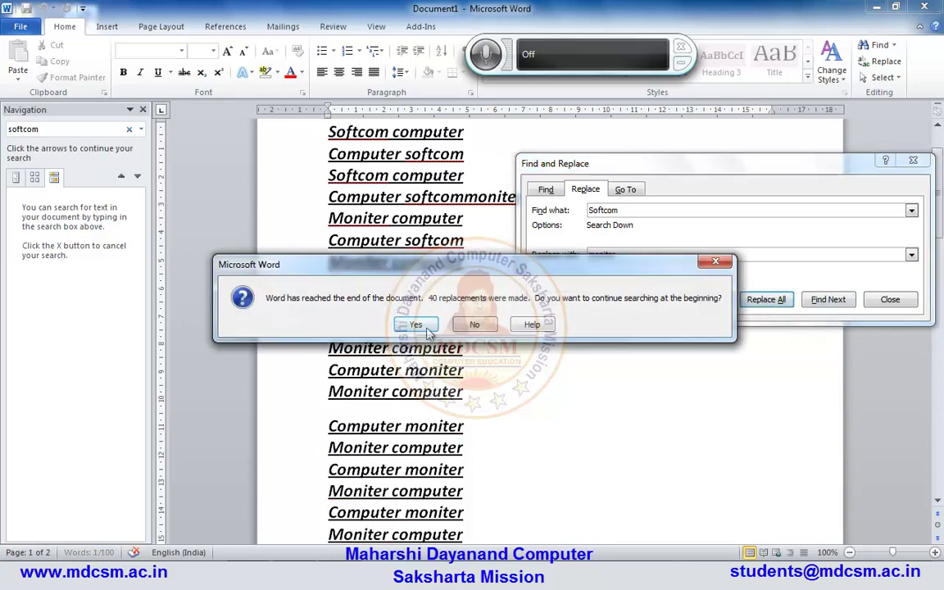
{"action": "left_click", "coordinate": [426, 328]}
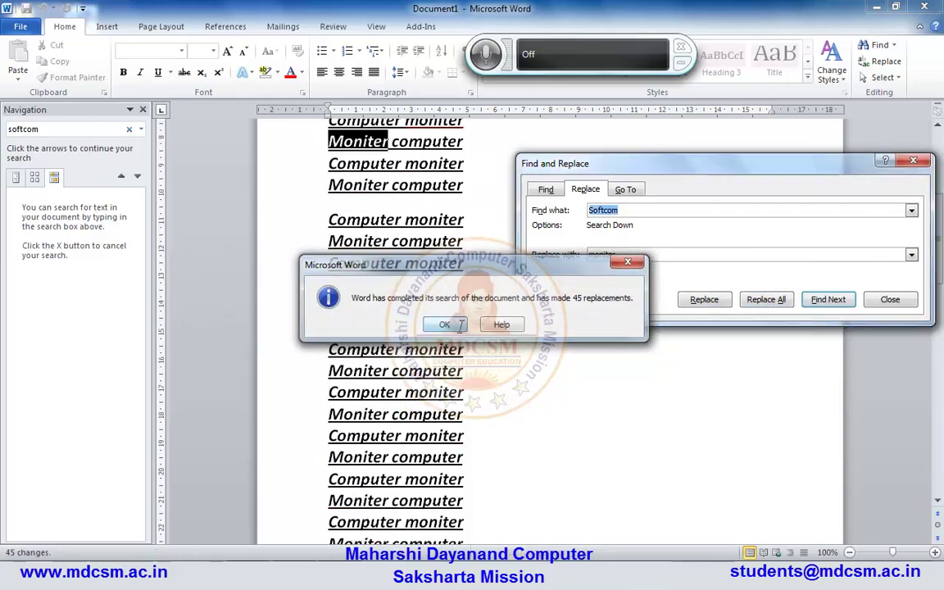
Acknowledge the 45 replacements message and close the Find and Replace dialog
{"action": "left_click", "coordinate": [459, 325]}
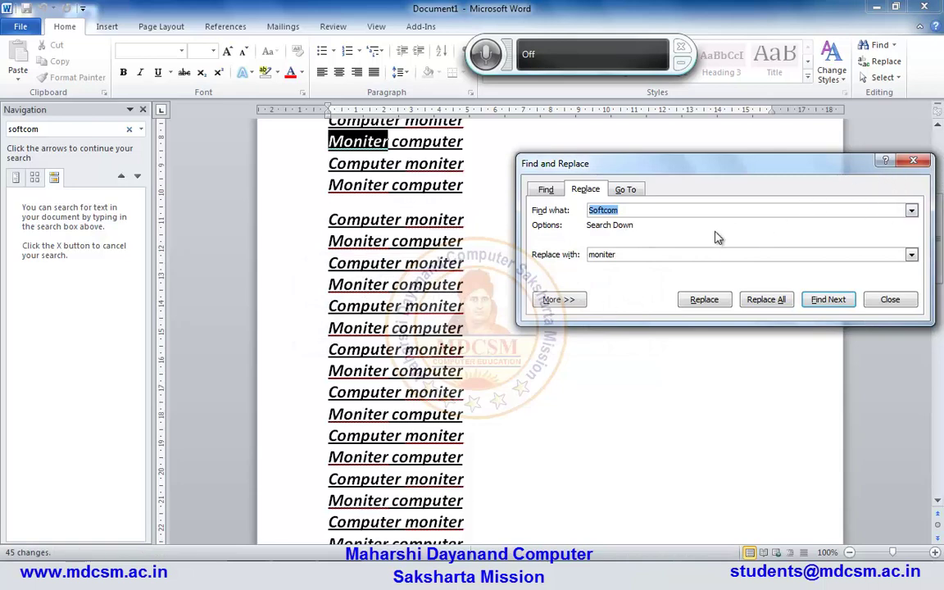
{"action": "left_click", "coordinate": [915, 164]}
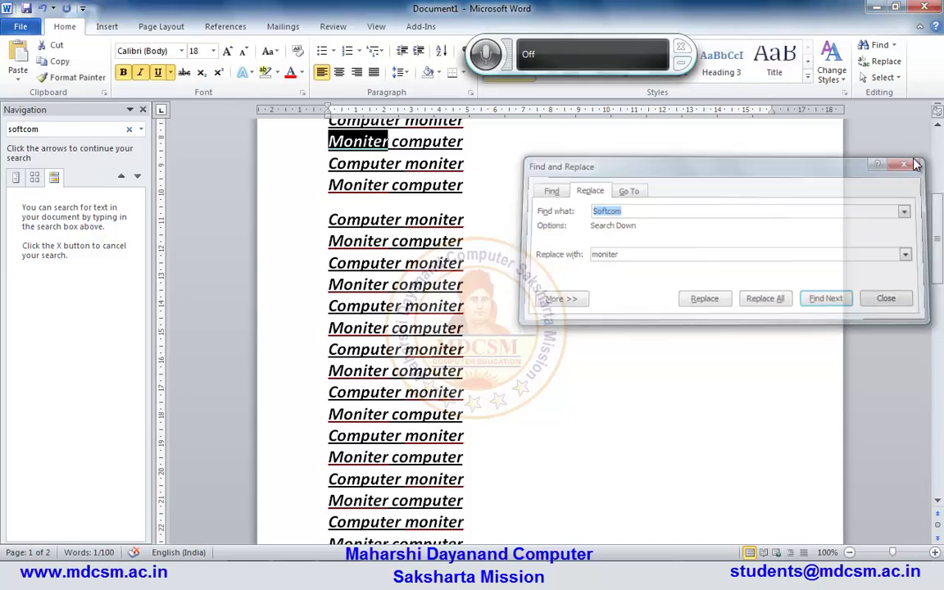
{"action": "left_click", "coordinate": [330, 201]}
Delete the blank line above 'Computer moniter'
{"action": "left_click", "coordinate": [330, 220]}
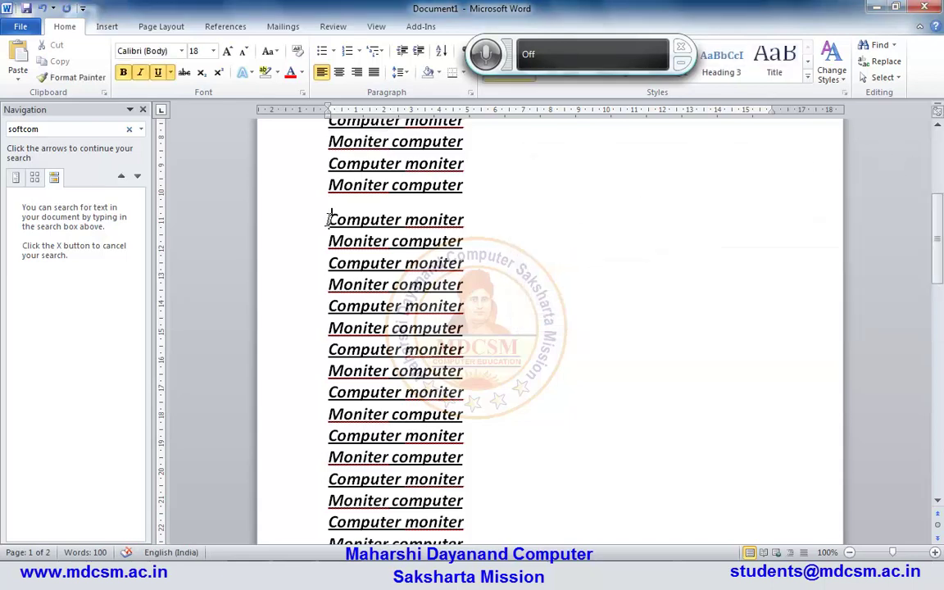
{"action": "key", "text": "BackSpace"}
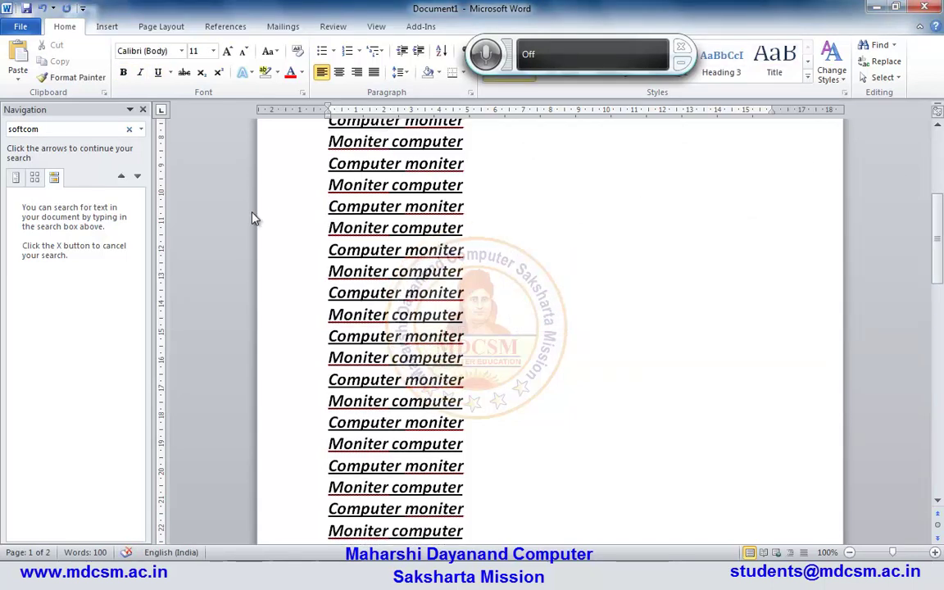
{"action": "scroll", "coordinate": [469, 207], "scroll_direction": "up", "scroll_amount": 1}
{"action": "scroll", "coordinate": [469, 206], "scroll_direction": "up", "scroll_amount": 1}
{"action": "scroll", "coordinate": [467, 204], "scroll_direction": "up", "scroll_amount": 1}
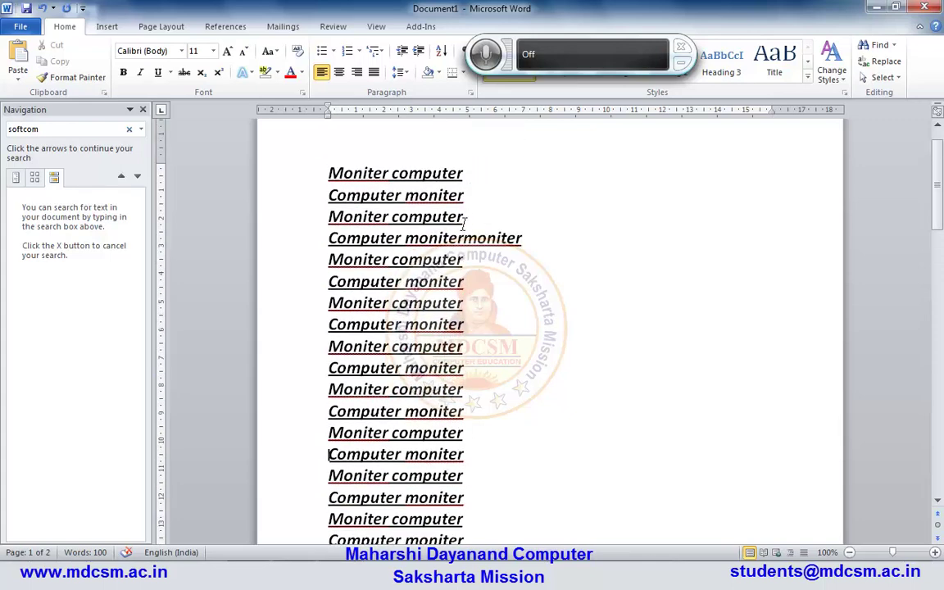
Remove the duplicate 'moniter' so line four reads 'Computer moniter', then review the list
{"action": "mouse_move", "coordinate": [464, 238]}
{"action": "left_mouse_down"}
{"action": "mouse_move", "coordinate": [541, 237]}
{"action": "mouse_move", "coordinate": [526, 237]}
{"action": "left_mouse_up"}
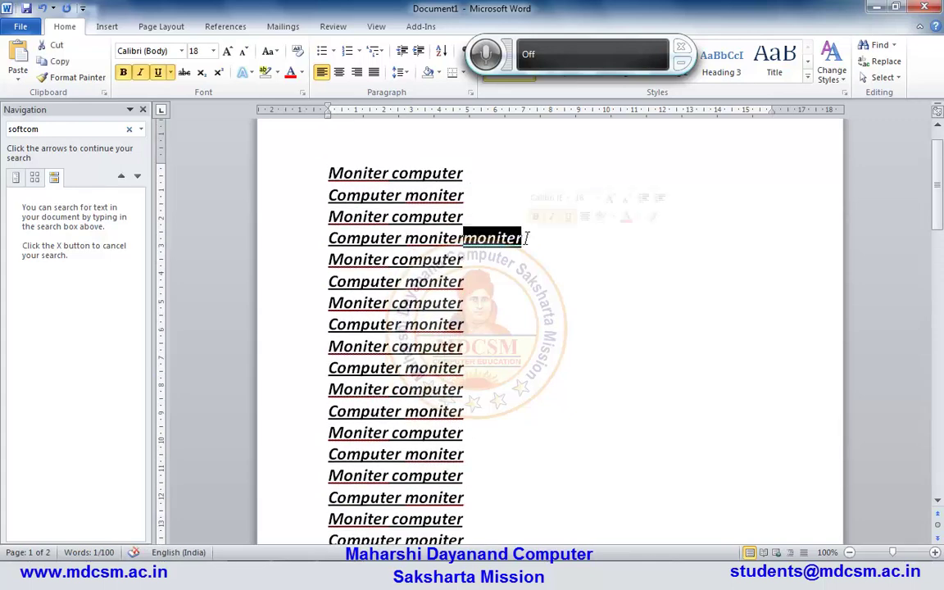
{"action": "key", "text": "Delete"}
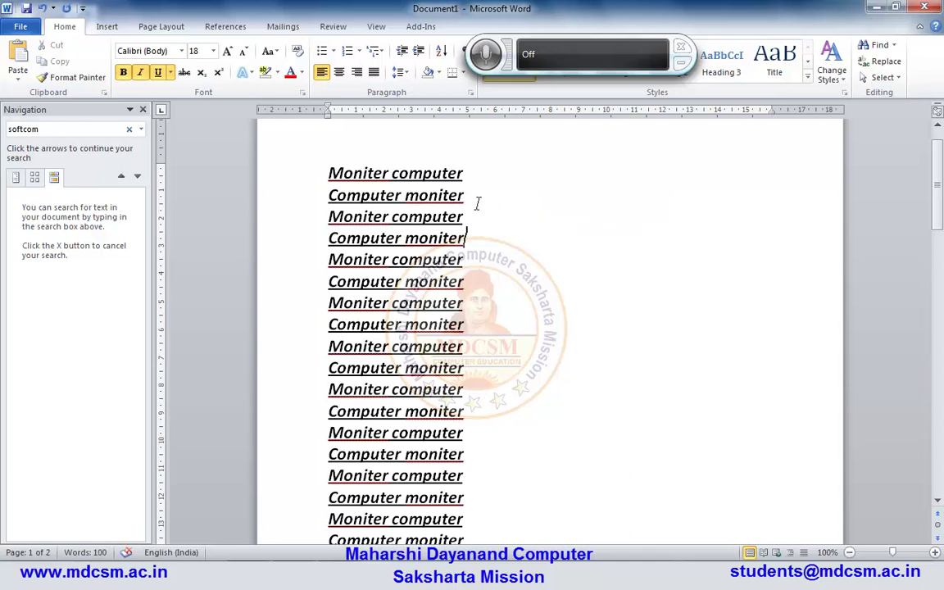
{"action": "scroll", "coordinate": [454, 202], "scroll_direction": "up", "scroll_amount": 1}
{"action": "scroll", "coordinate": [454, 202], "scroll_direction": "down", "scroll_amount": 7}
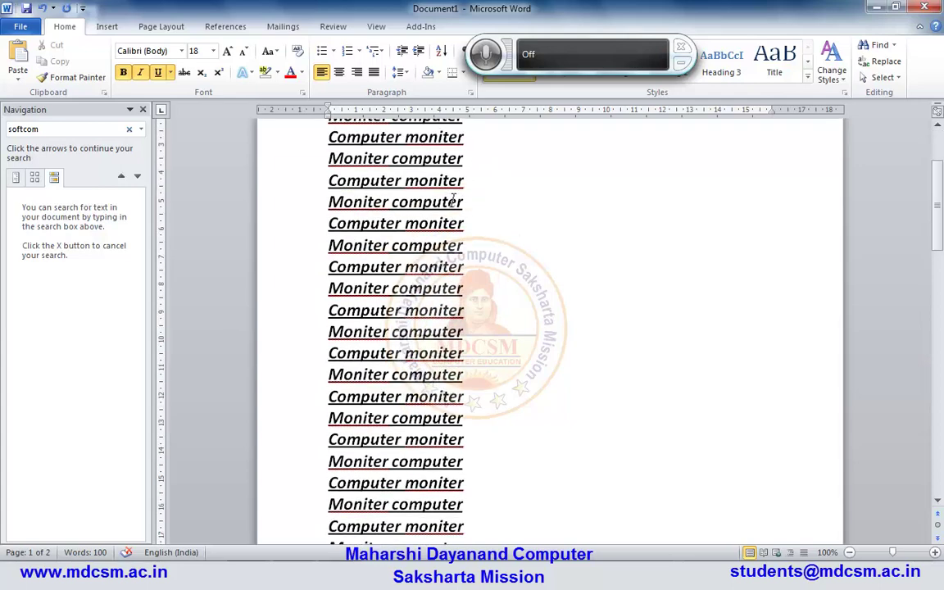
{"action": "scroll", "coordinate": [453, 199], "scroll_direction": "down", "scroll_amount": 4}
{"action": "scroll", "coordinate": [451, 197], "scroll_direction": "down", "scroll_amount": 3}
{"action": "scroll", "coordinate": [453, 196], "scroll_direction": "down", "scroll_amount": 4}
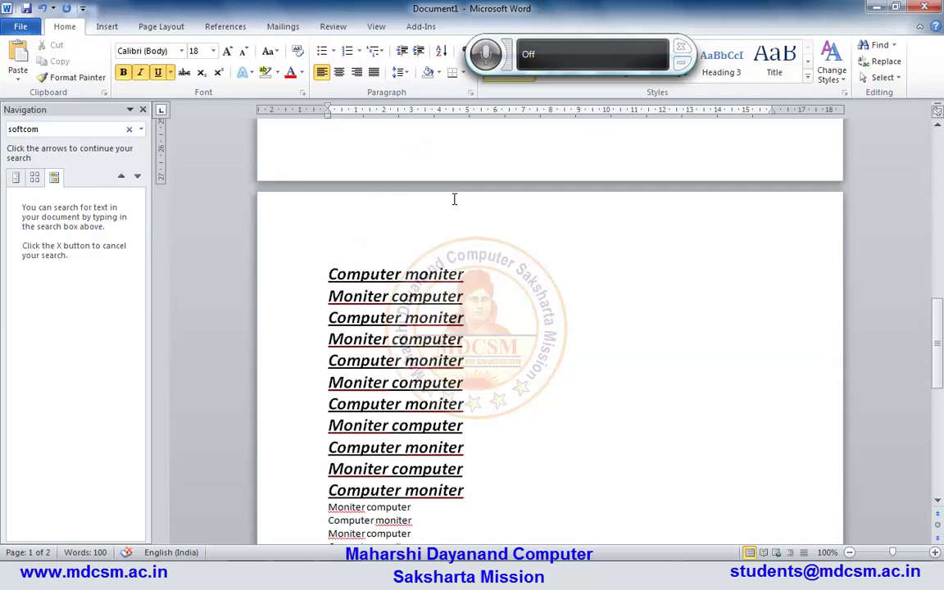
{"action": "scroll", "coordinate": [453, 197], "scroll_direction": "down", "scroll_amount": 3}
{"action": "scroll", "coordinate": [453, 196], "scroll_direction": "down", "scroll_amount": 1}
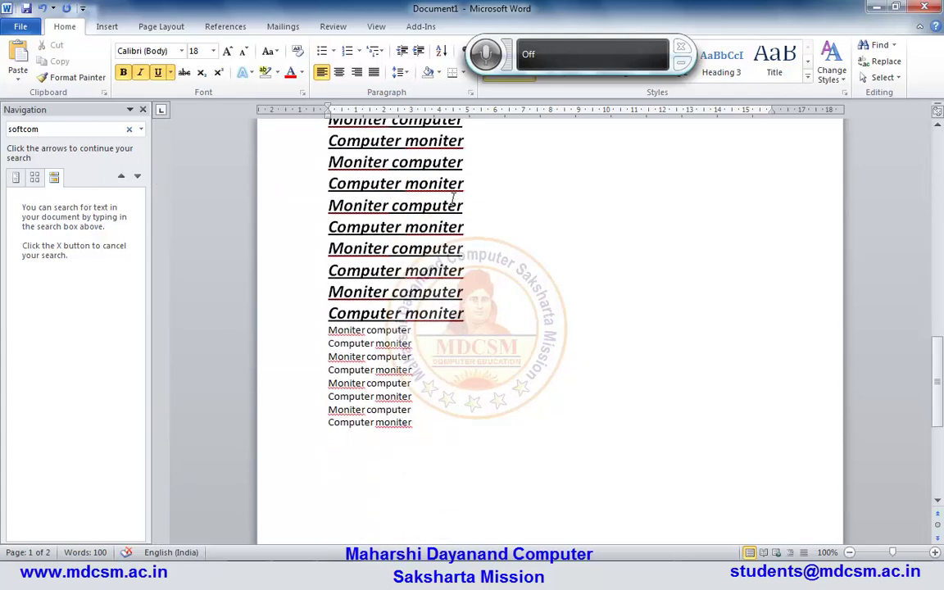
{"action": "scroll", "coordinate": [472, 221], "scroll_direction": "up", "scroll_amount": 2}
{"action": "scroll", "coordinate": [471, 221], "scroll_direction": "up", "scroll_amount": 6}
{"action": "scroll", "coordinate": [471, 221], "scroll_direction": "up", "scroll_amount": 6}
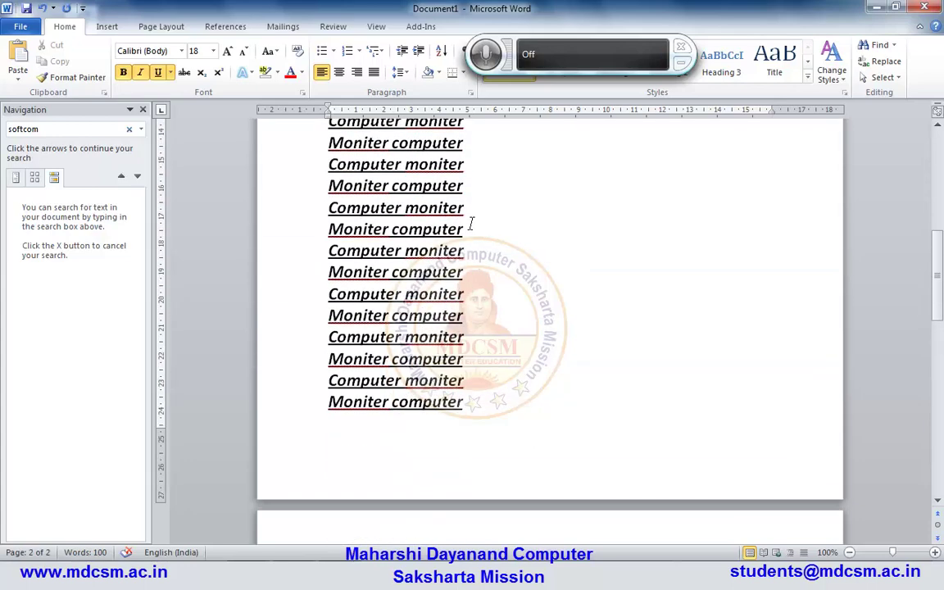
{"action": "scroll", "coordinate": [471, 223], "scroll_direction": "up", "scroll_amount": 2}
{"action": "scroll", "coordinate": [469, 223], "scroll_direction": "up", "scroll_amount": 2}
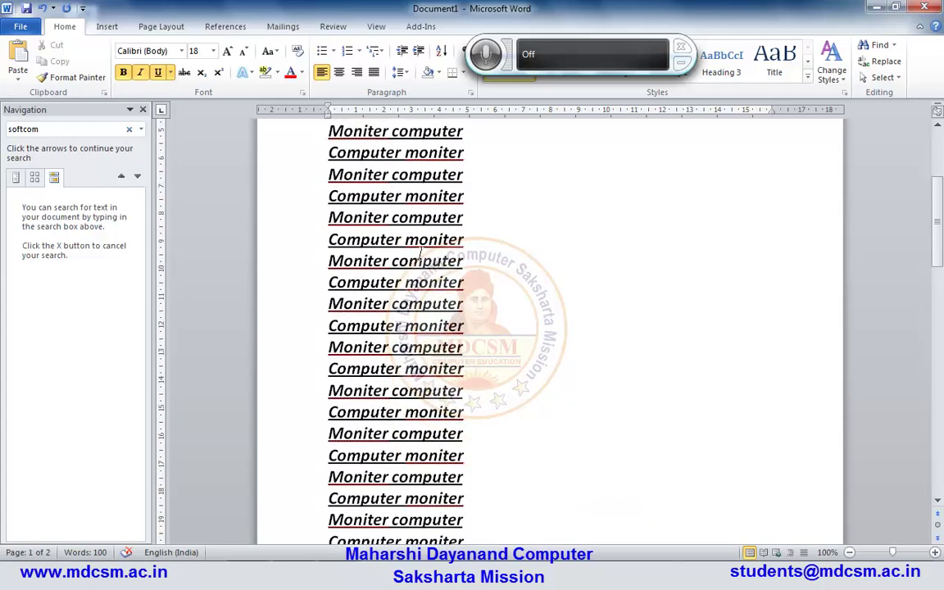
{"action": "scroll", "coordinate": [470, 223], "scroll_direction": "up", "scroll_amount": 2}
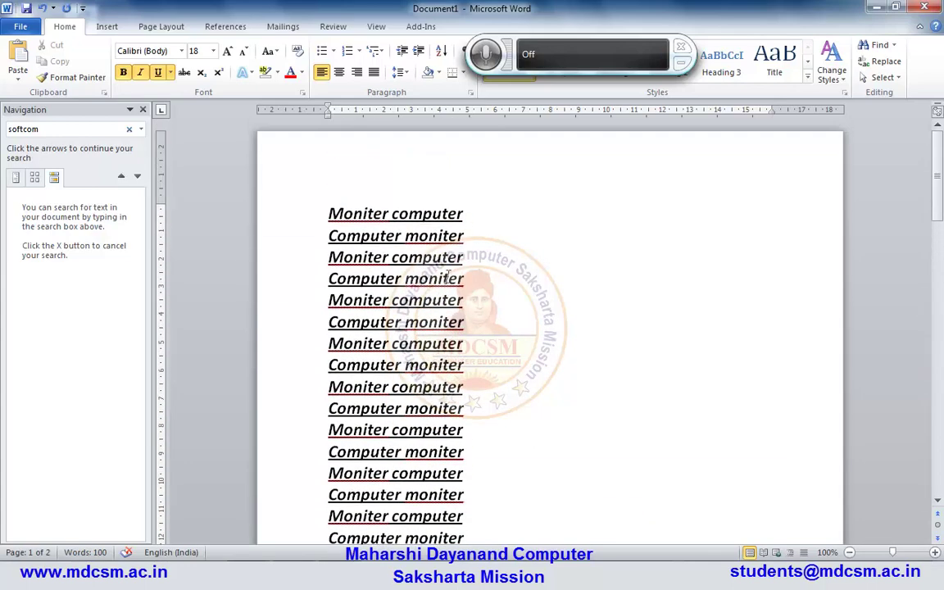
Use Go To to jump to line 20, then close the dialog
{"action": "left_click", "coordinate": [893, 46]}
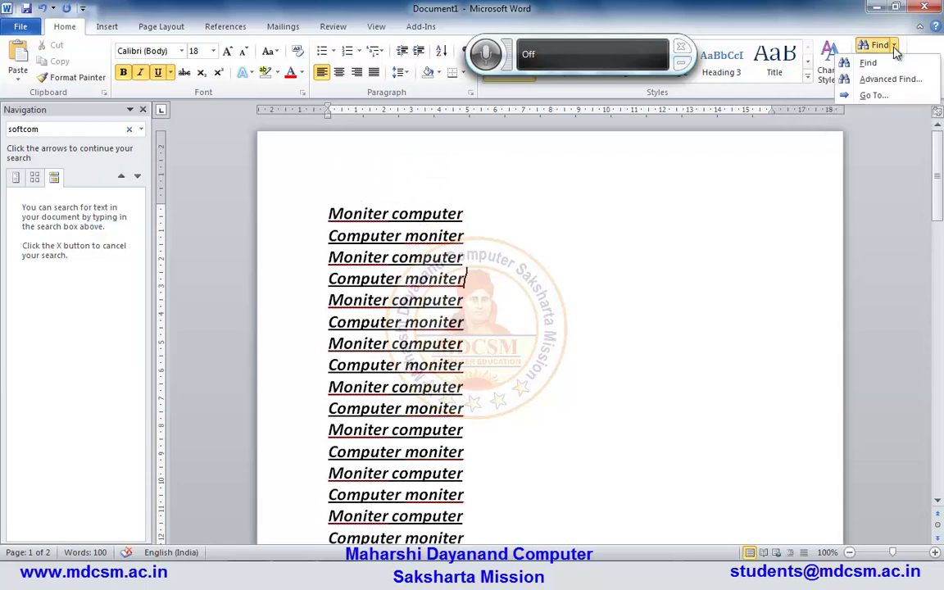
{"action": "left_click", "coordinate": [874, 96]}
{"action": "left_click_drag", "start_coordinate": [503, 115], "coordinate": [771, 164]}
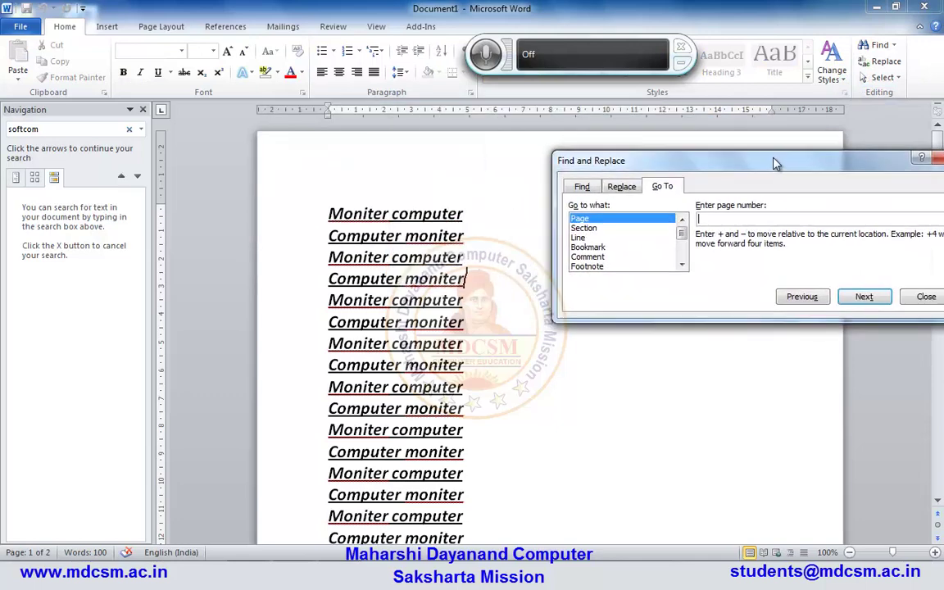
{"action": "left_click", "coordinate": [578, 238]}
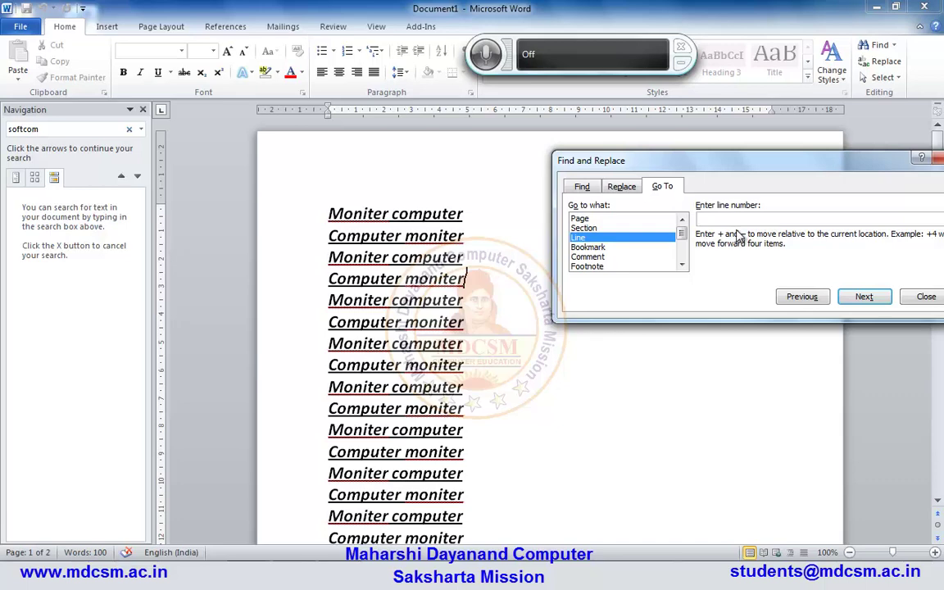
{"action": "type", "text": "2"}
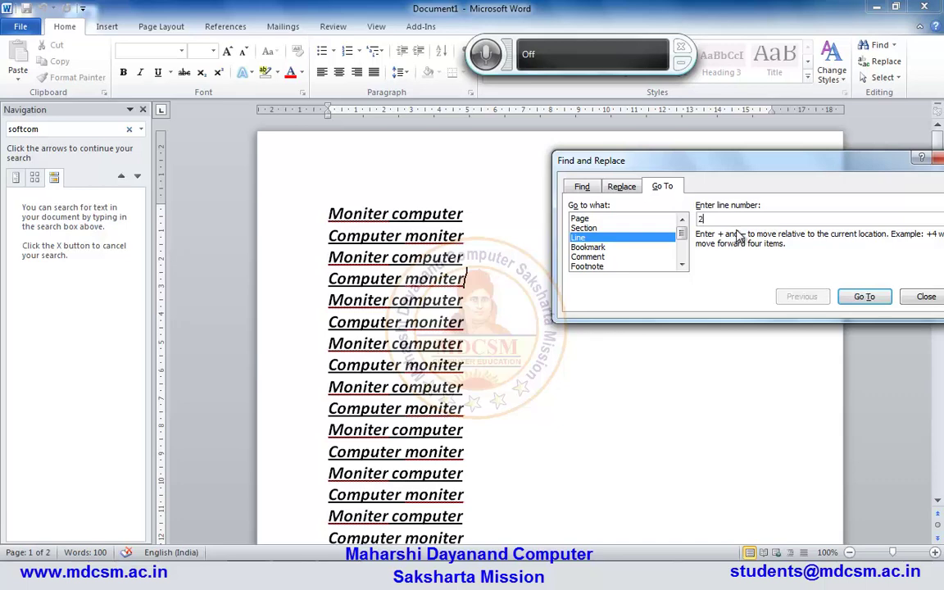
{"action": "type", "text": "0"}
{"action": "left_click", "coordinate": [864, 296]}
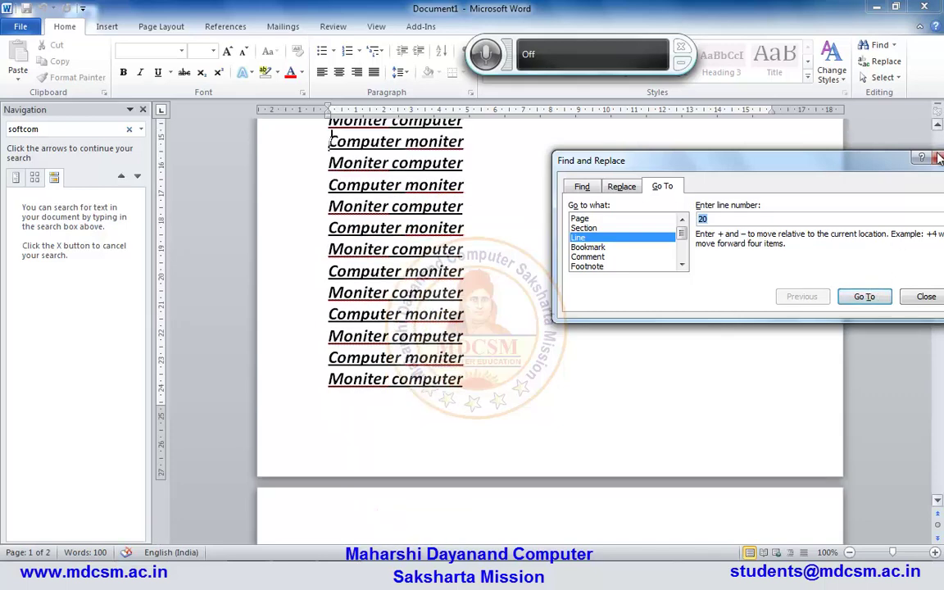
{"action": "key", "text": "Escape"}
{"action": "scroll", "coordinate": [409, 249], "scroll_direction": "up", "scroll_amount": 2}
{"action": "scroll", "coordinate": [407, 250], "scroll_direction": "up", "scroll_amount": 4}
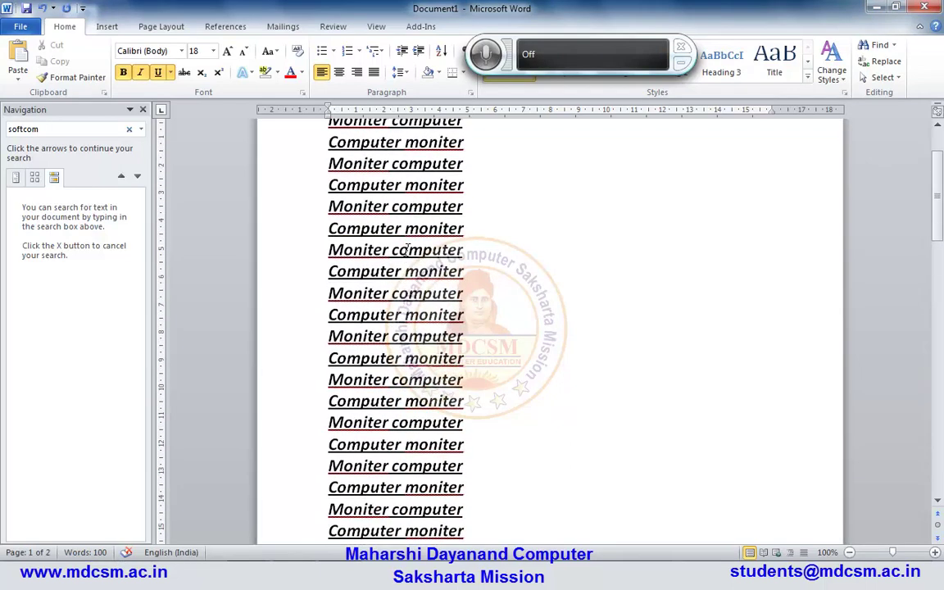
{"action": "scroll", "coordinate": [405, 252], "scroll_direction": "up", "scroll_amount": 4}
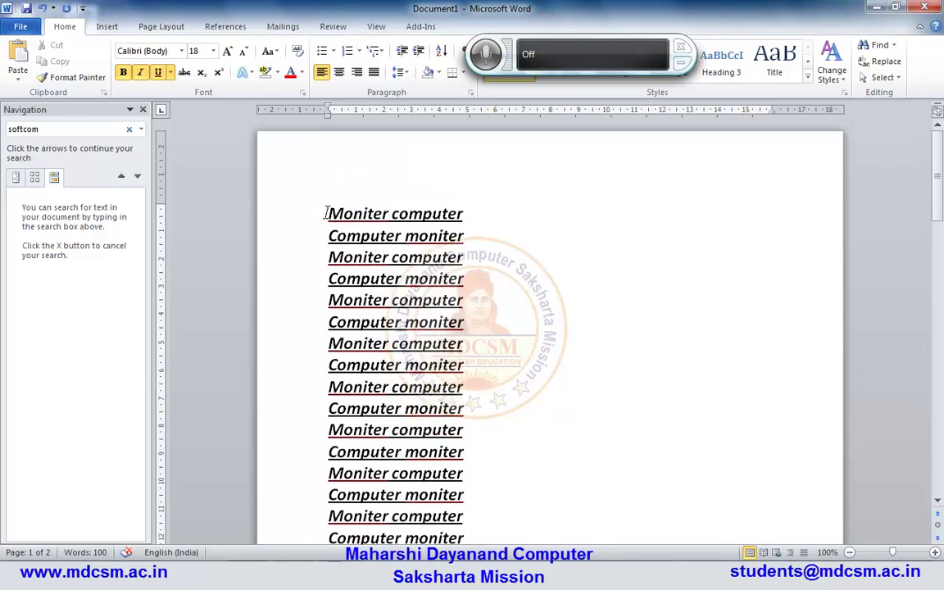
{"action": "scroll", "coordinate": [325, 229], "scroll_direction": "down", "scroll_amount": 2}
{"action": "scroll", "coordinate": [331, 327], "scroll_direction": "down", "scroll_amount": 1}
{"action": "scroll", "coordinate": [311, 369], "scroll_direction": "down", "scroll_amount": 1}
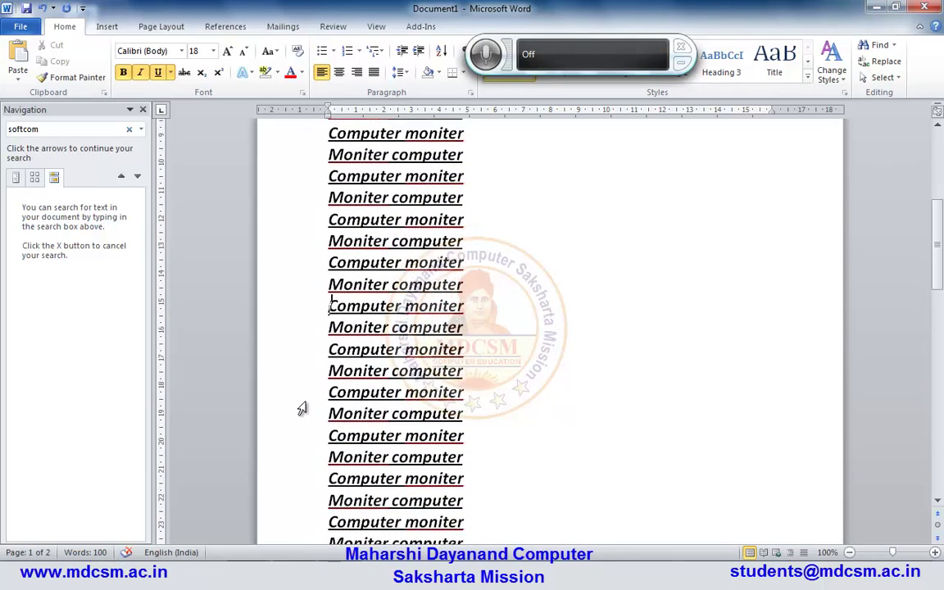
{"action": "left_click", "coordinate": [327, 306]}
{"action": "scroll", "coordinate": [459, 311], "scroll_direction": "up", "scroll_amount": 3}
{"action": "scroll", "coordinate": [459, 311], "scroll_direction": "up", "scroll_amount": 2}
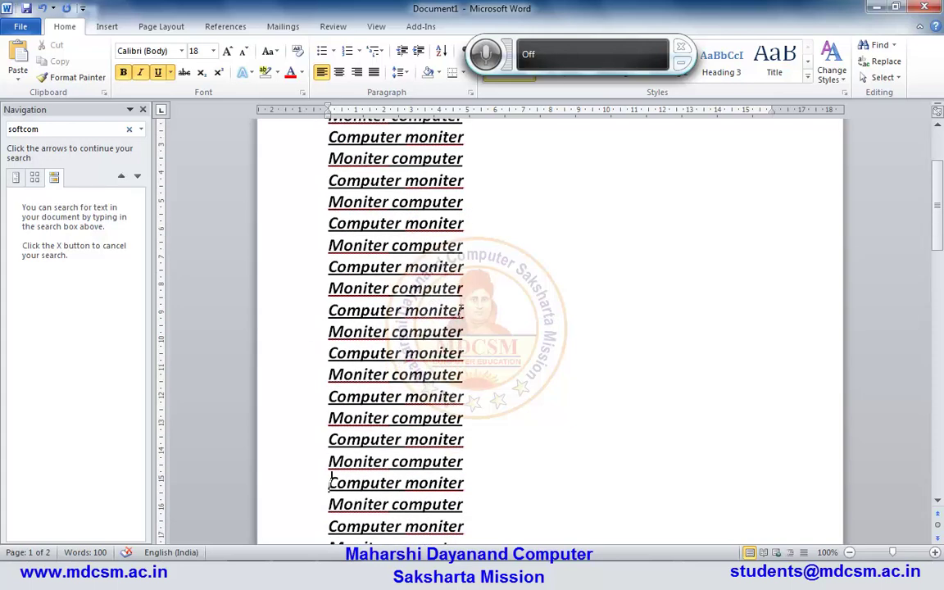
{"action": "scroll", "coordinate": [460, 310], "scroll_direction": "up", "scroll_amount": 3}
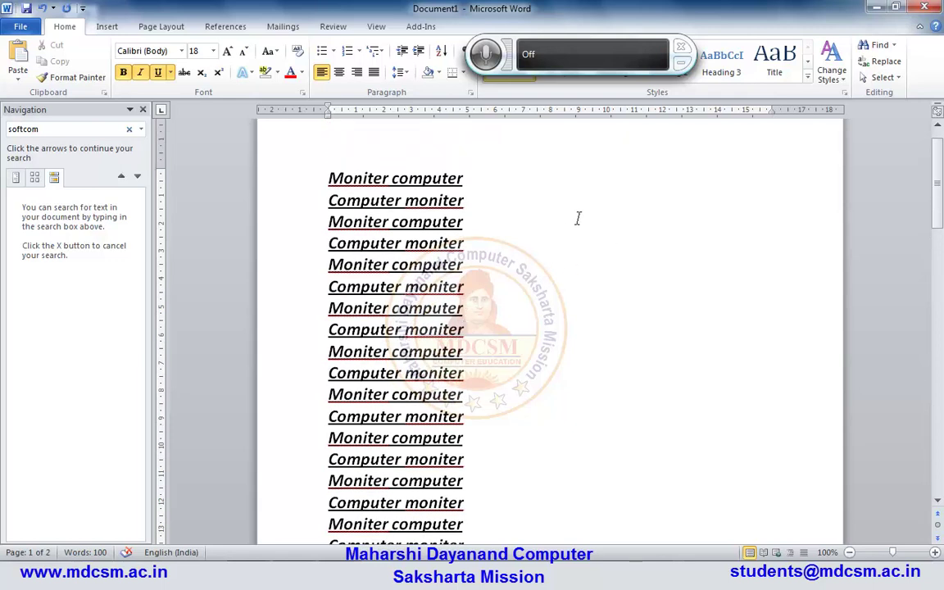
{"action": "left_click", "coordinate": [898, 78]}
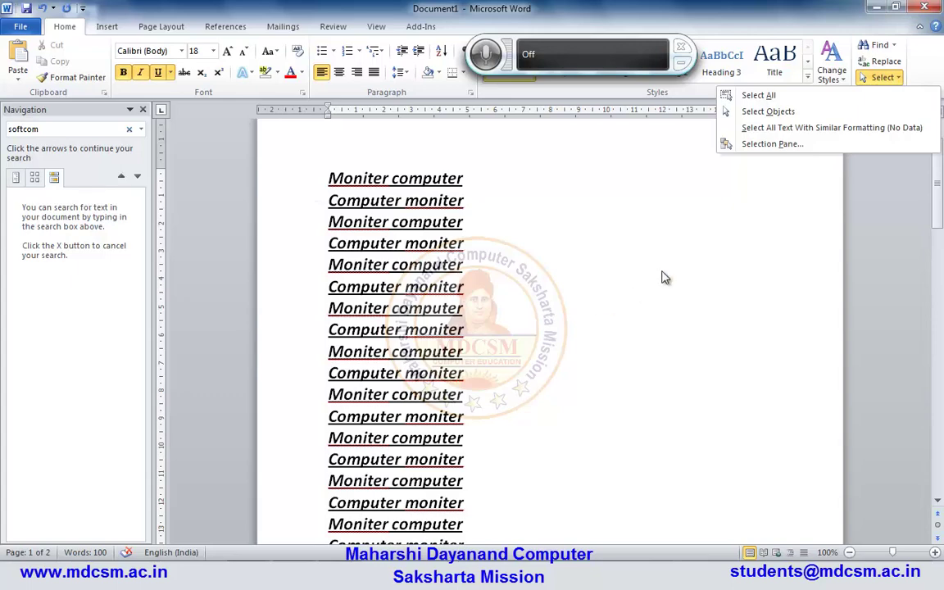
{"action": "left_click", "coordinate": [766, 97]}
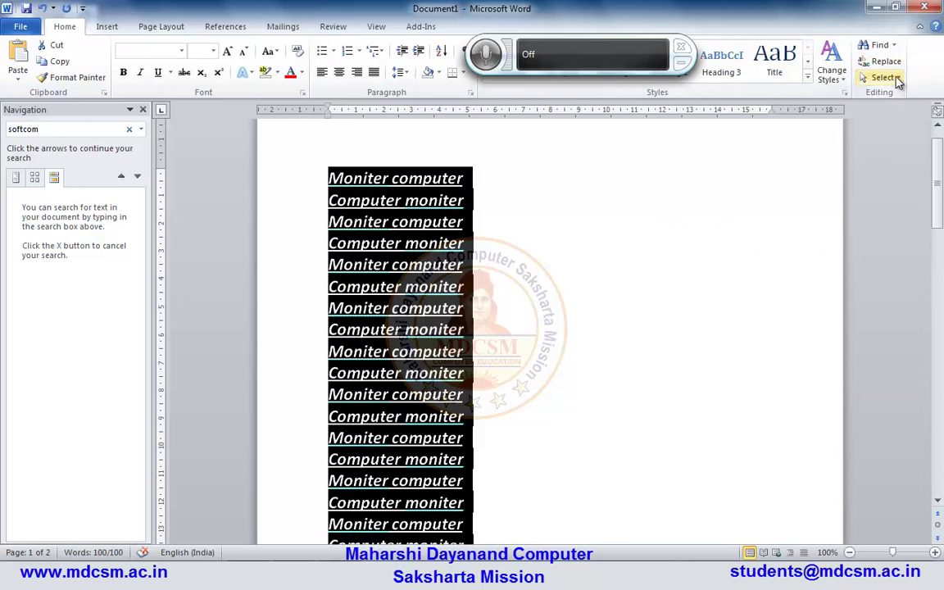
{"action": "left_click", "coordinate": [899, 82]}
{"action": "left_click", "coordinate": [758, 236]}
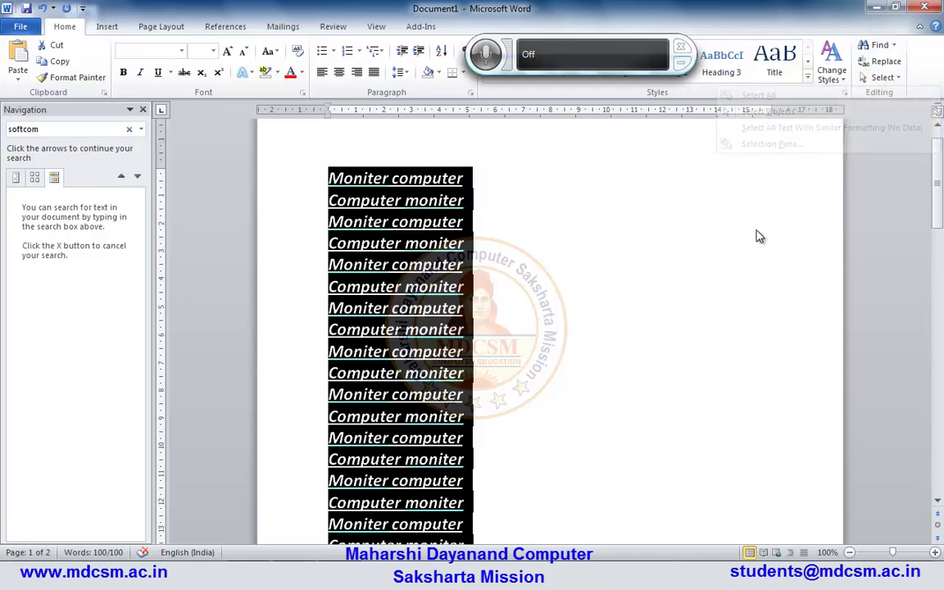
{"action": "left_click", "coordinate": [498, 214]}
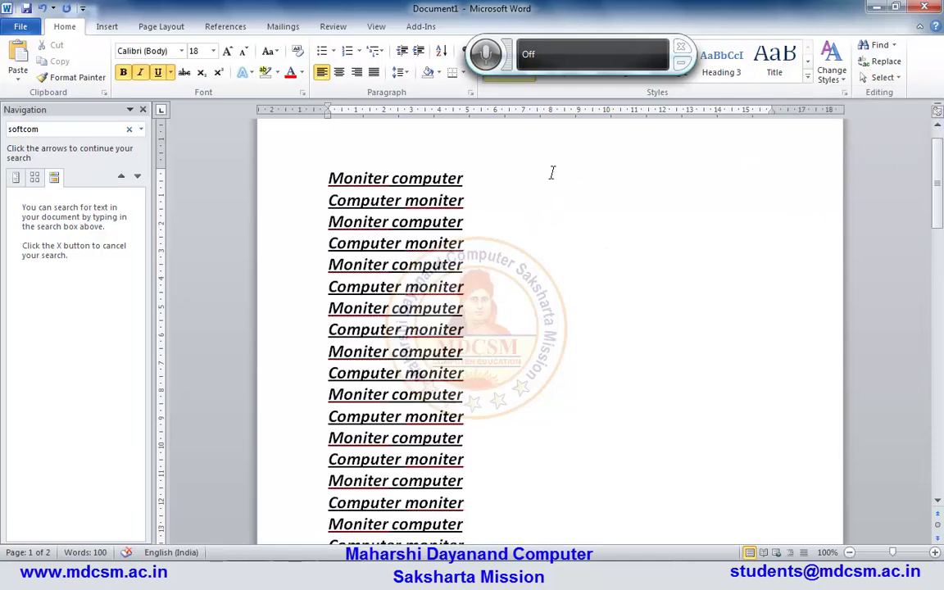